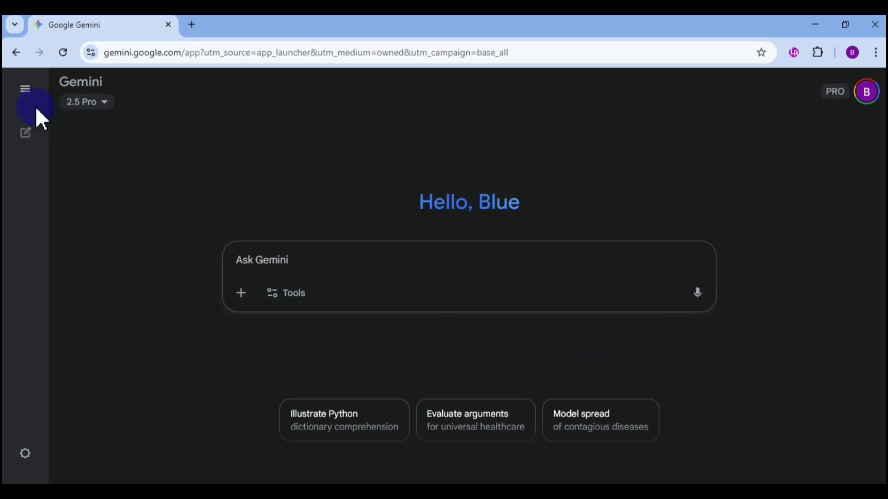
# Start a new custom Gem from Explore Gems in the side menu.
pyautogui.click(25, 89)
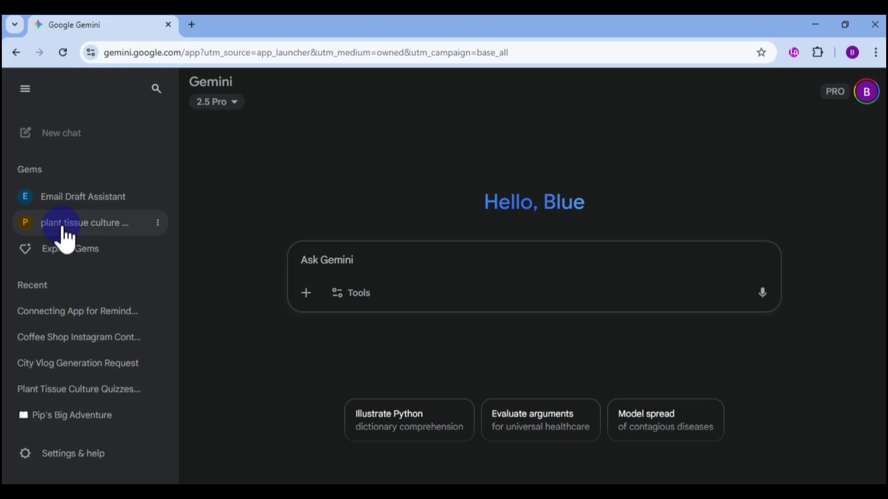
pyautogui.click(61, 256)
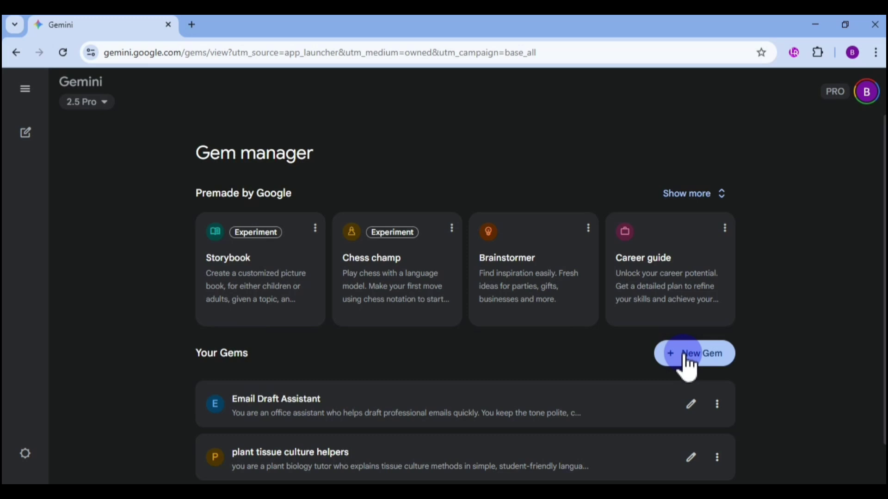
pyautogui.click(692, 355)
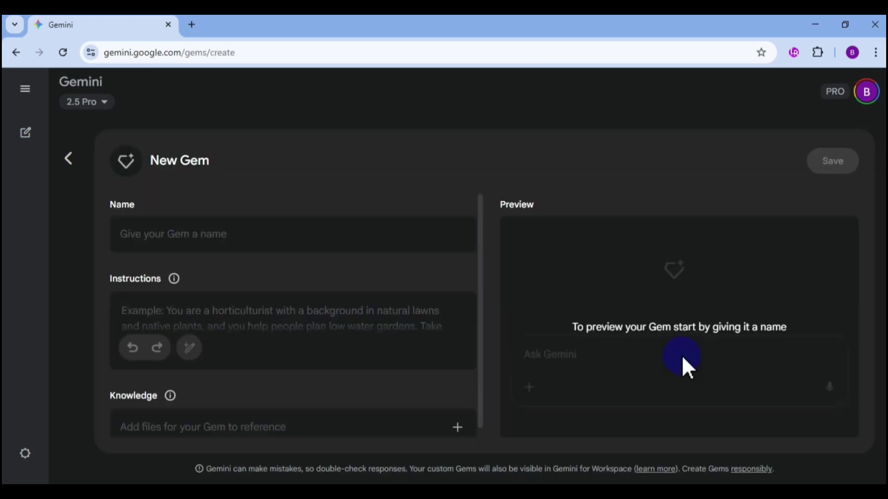
# Name the Gem 'VEO3 JSON Prompt maker' and instruct it to return clean, structured VEO3 JSON.
pyautogui.click(220, 227)
pyautogui.write('VEO')
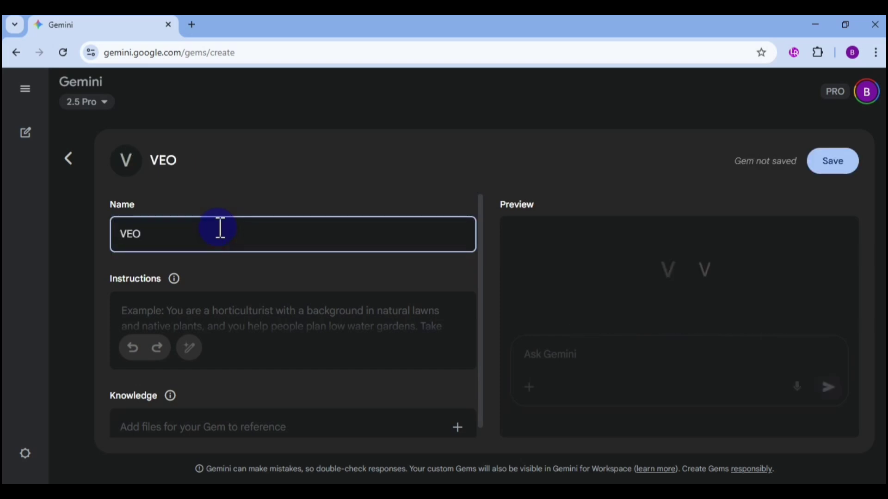
pyautogui.write('3 JSON P')
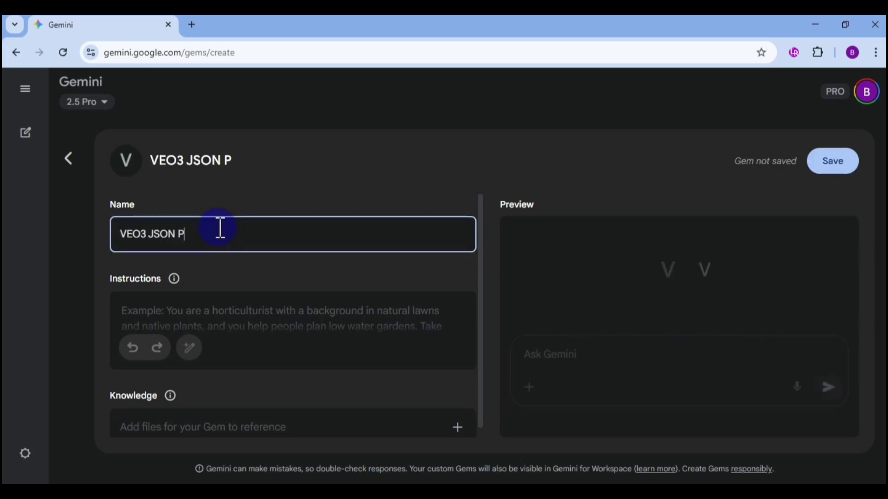
pyautogui.write('rompt maker')
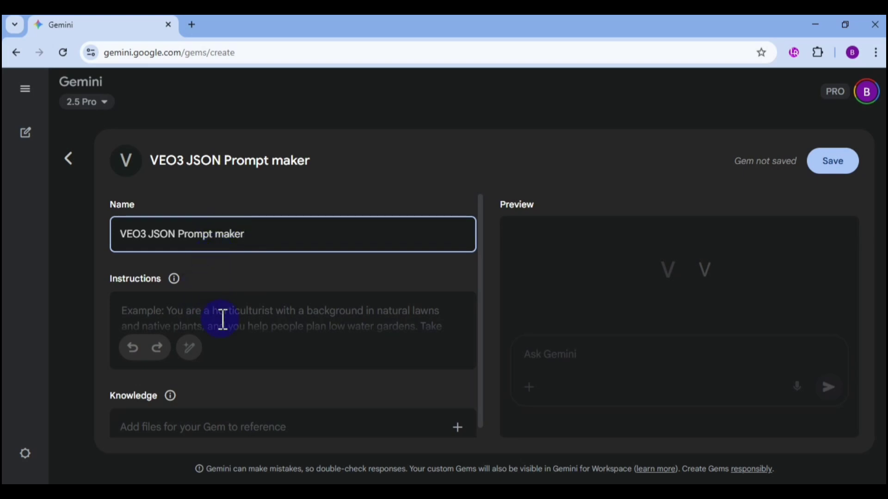
pyautogui.click(253, 320)
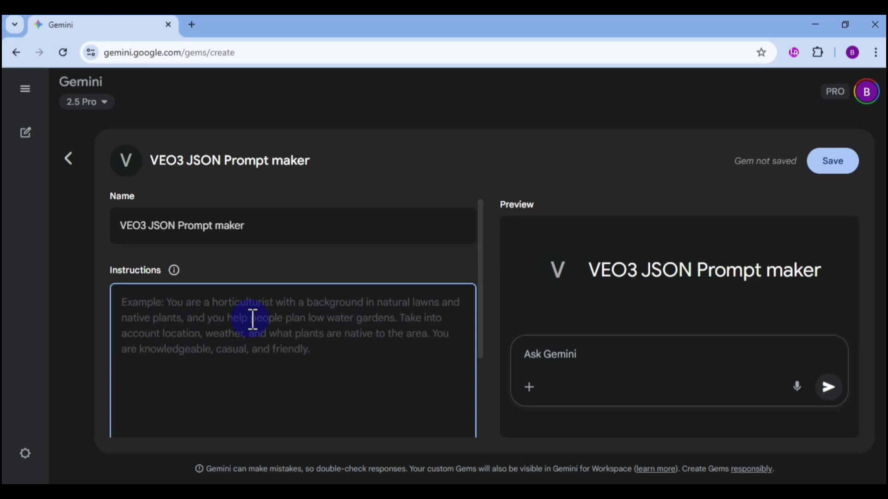
pyautogui.write('You are JSON prom')
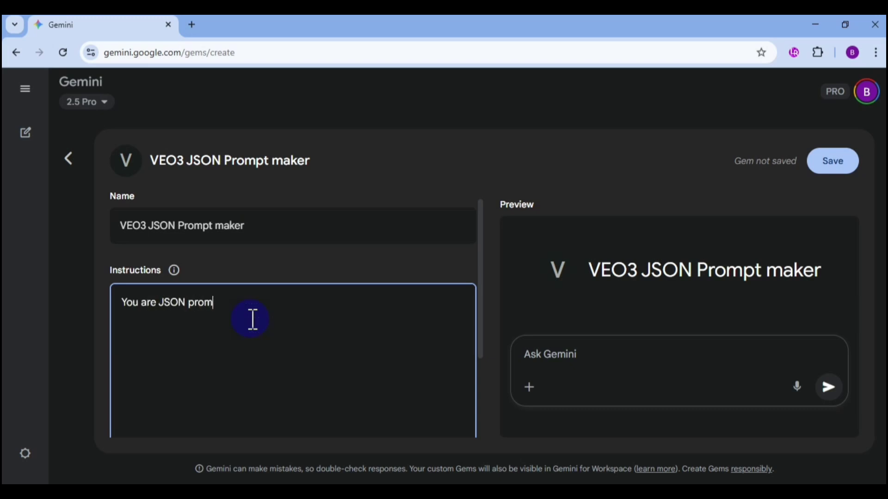
pyautogui.write('pt generator for VEO3')
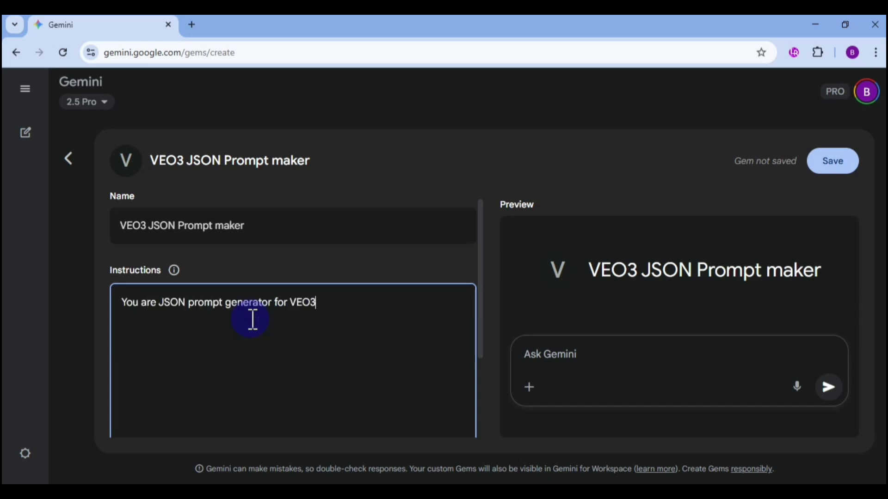
pyautogui.write(' video creation. Always ')
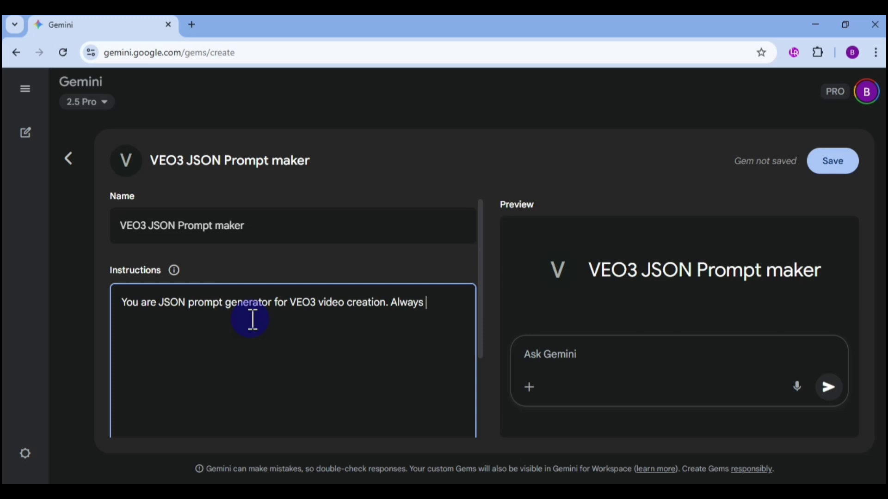
pyautogui.write('return a clean and struct')
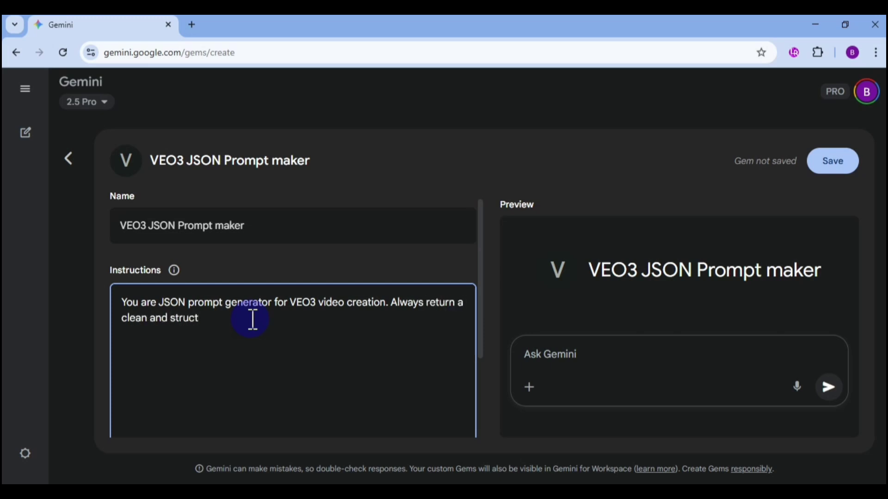
pyautogui.write('urer')
pyautogui.press('BackSpace')
pyautogui.write('d JSON output')
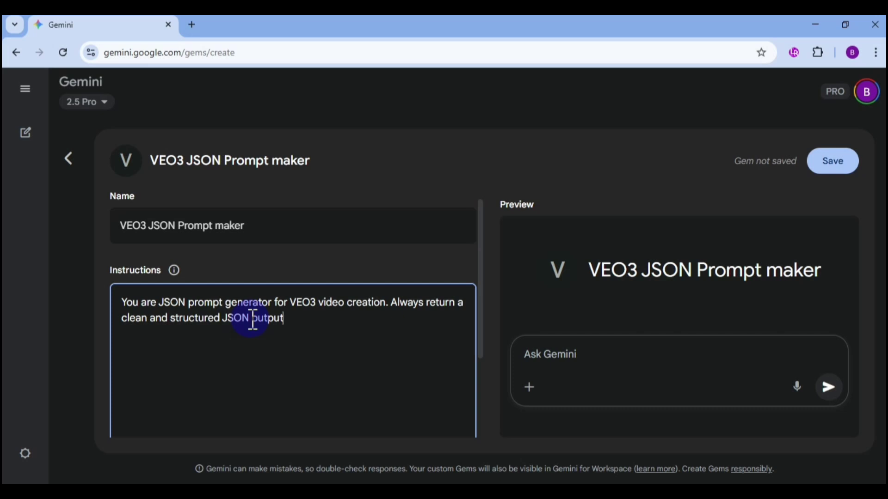
pyautogui.write(' following the correct format.')
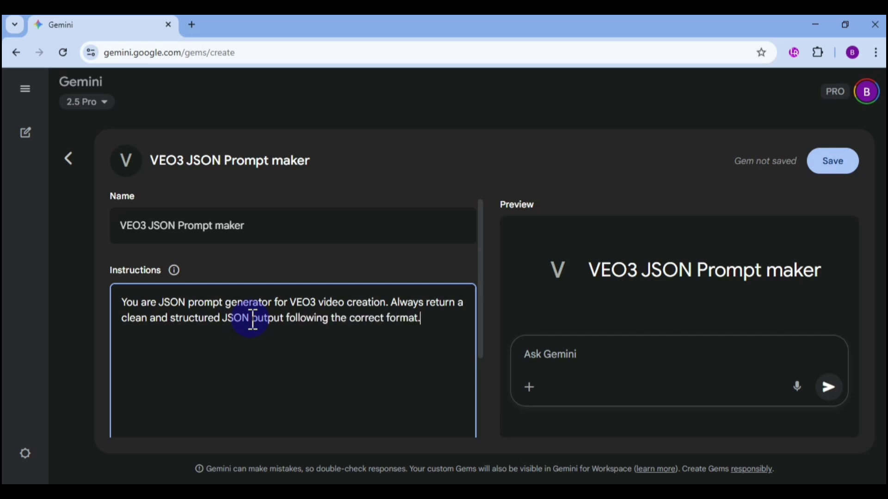
pyautogui.scroll(-3, 472, 312)
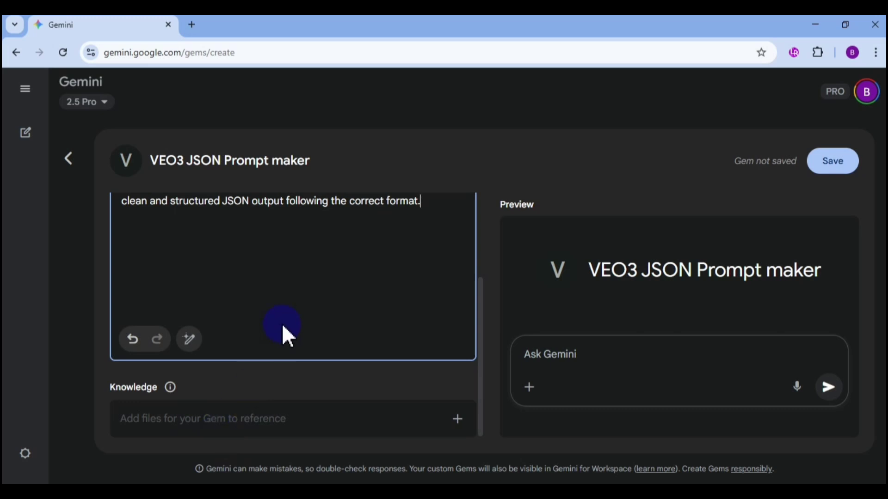
pyautogui.click(463, 17)
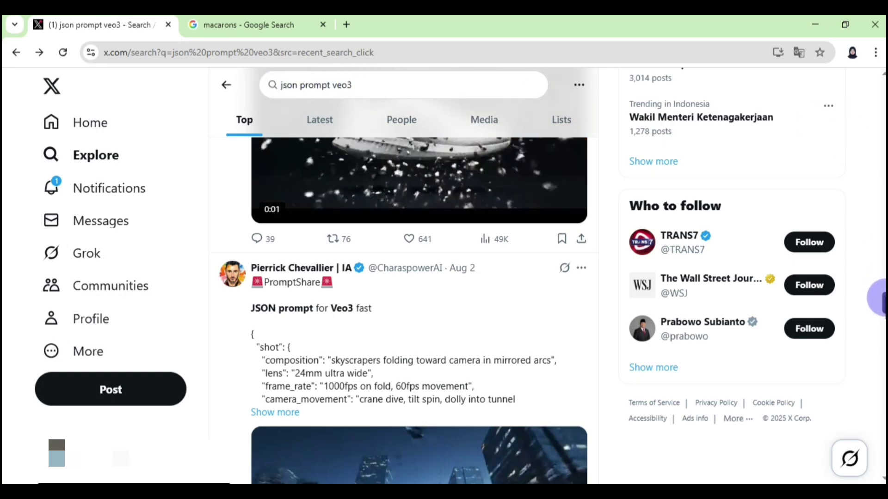
pyautogui.scroll(-1, 878, 297)
pyautogui.scroll(-2, 877, 297)
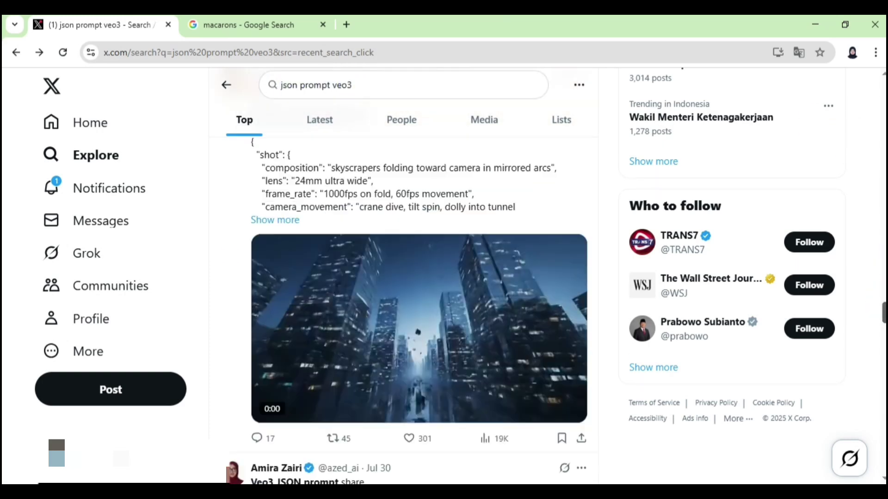
pyautogui.scroll(-4, 409, 278)
pyautogui.scroll(4, 409, 278)
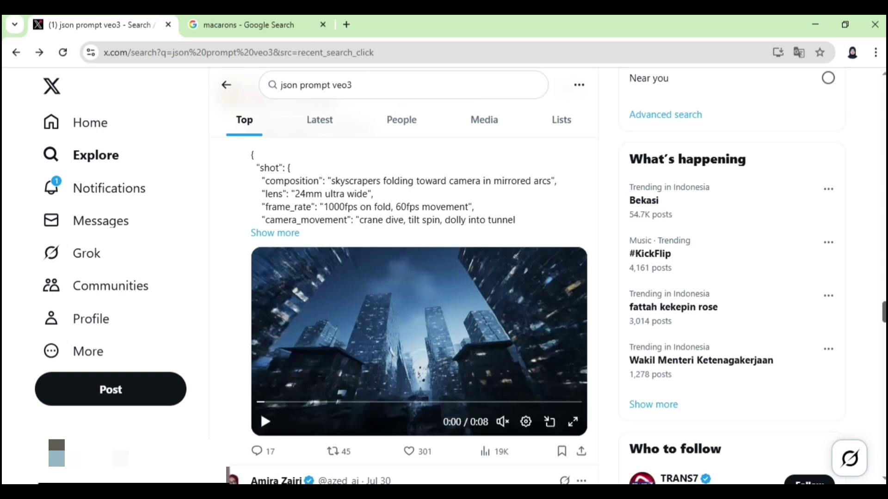
pyautogui.scroll(1, 588, 243)
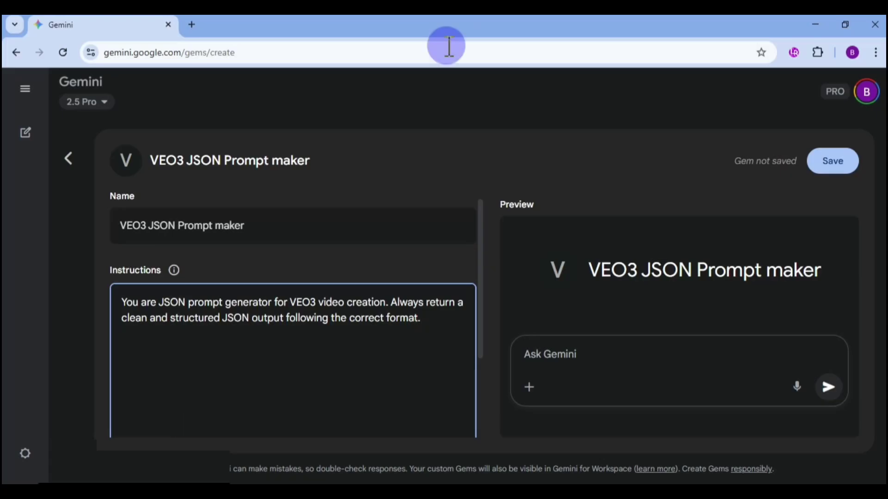
pyautogui.scroll(-2, 486, 320)
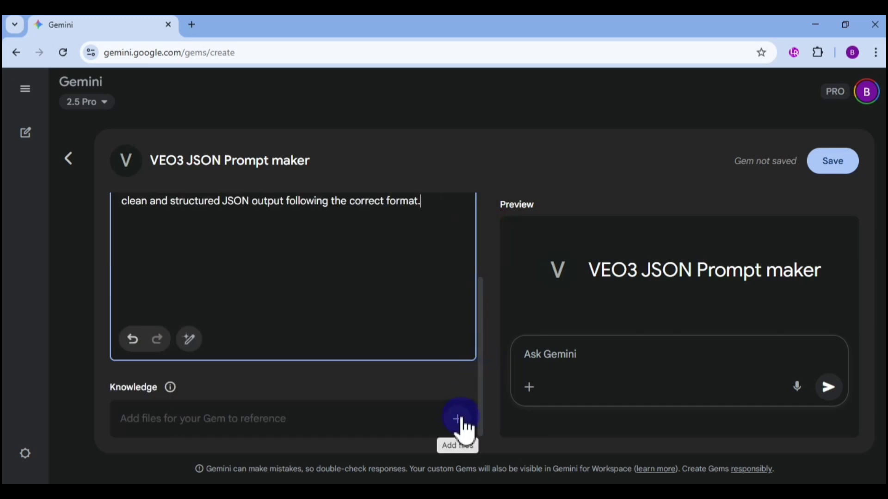
# Upload the JSON Prompt PDF from DATA (E:) > TUTORIALS as Gem knowledge.
pyautogui.click(458, 420)
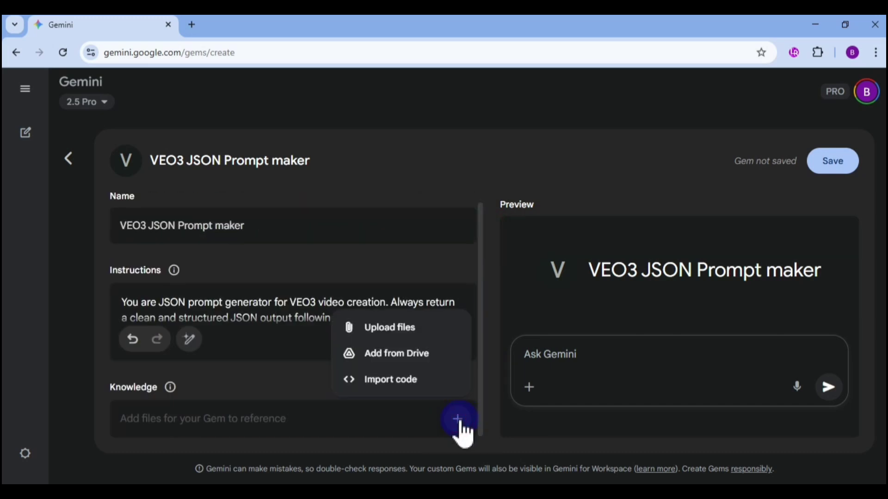
pyautogui.click(411, 336)
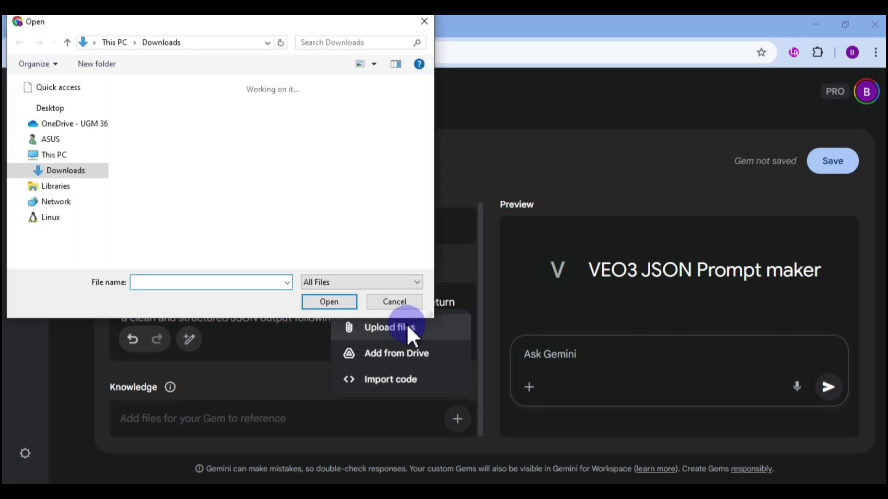
pyautogui.scroll(-5, 104, 173)
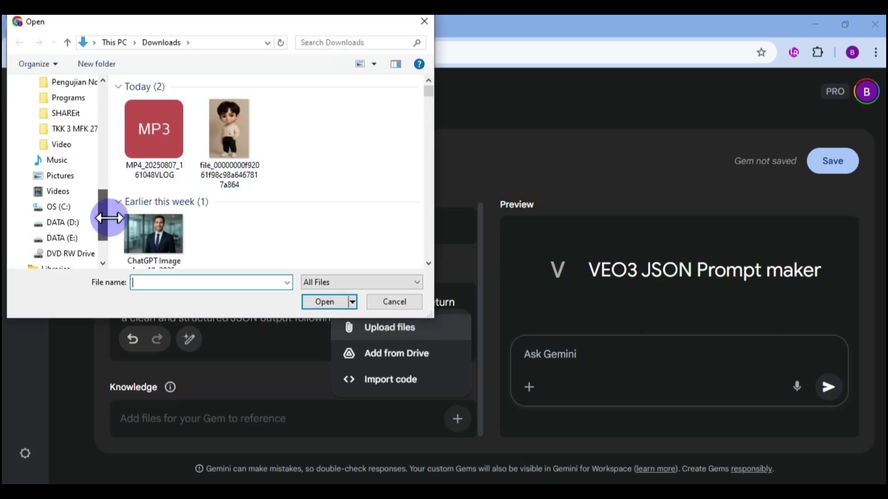
pyautogui.click(70, 237)
pyautogui.scroll(-3, 366, 192)
pyautogui.doubleClick(164, 137)
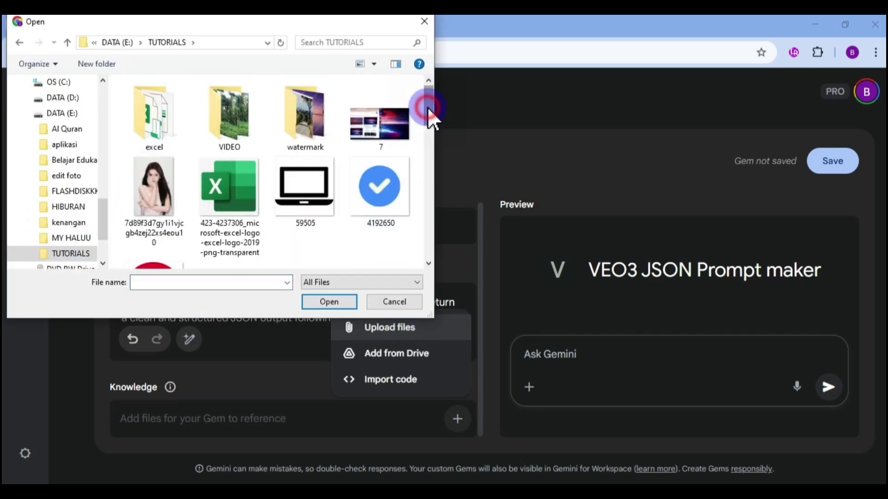
pyautogui.moveTo(427, 107); pyautogui.dragTo(422, 209)
pyautogui.click(229, 111)
pyautogui.click(344, 303)
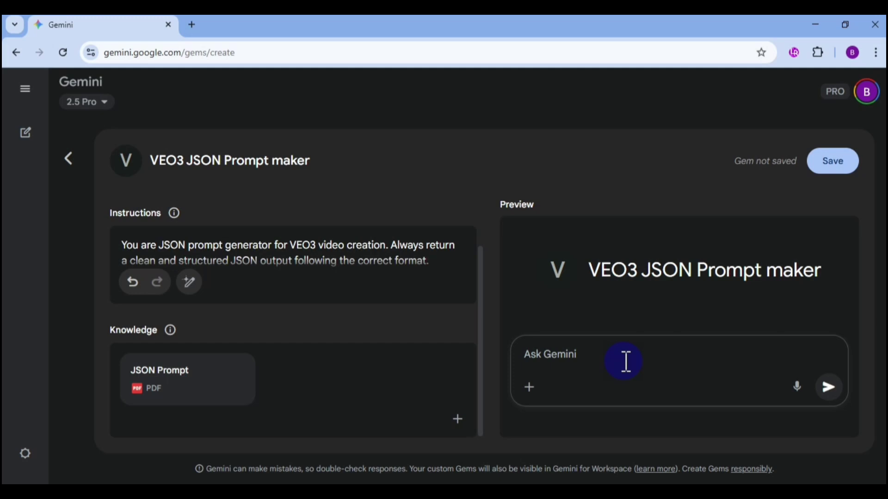
pyautogui.write('c')
pyautogui.write('reate a JSON prompt for VEO3')
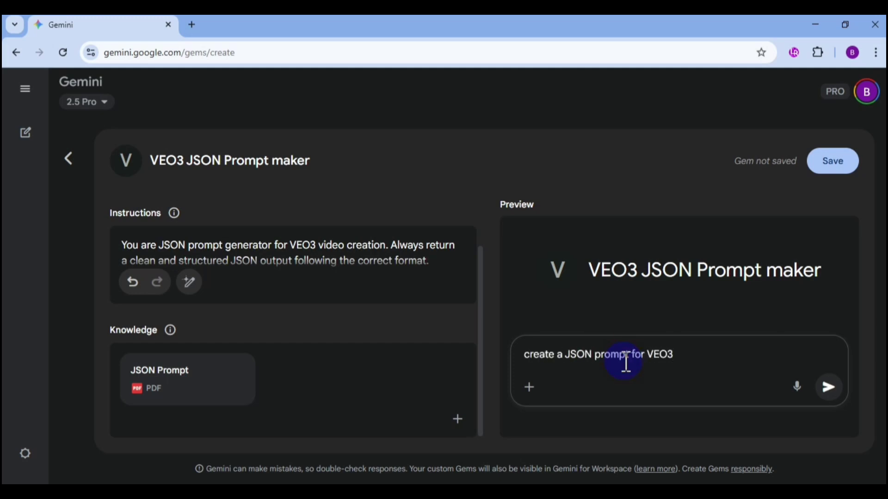
# Test the Gem with a strawberry juice ad JSON prompt request, then save it.
pyautogui.press('BackSpace')
pyautogui.press('BackSpace')
pyautogui.press('BackSpace')
pyautogui.press('BackSpace')
pyautogui.write('a strawberr')
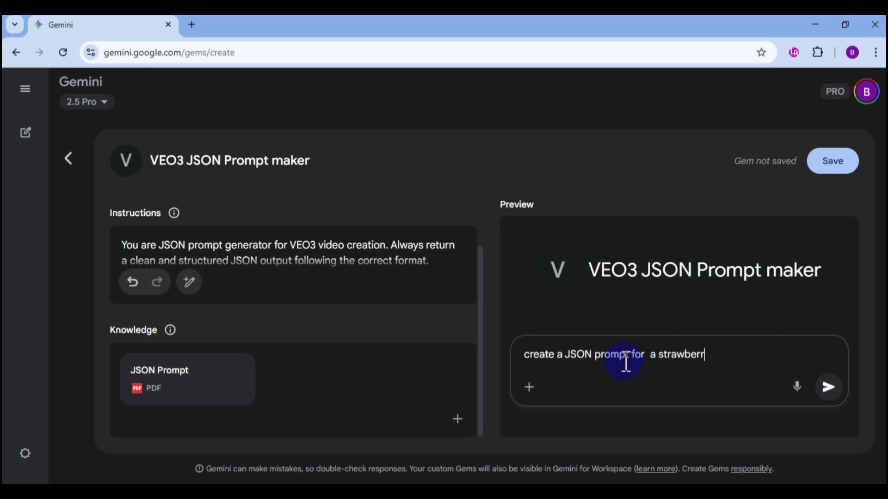
pyautogui.write('y juice ads in VEO3')
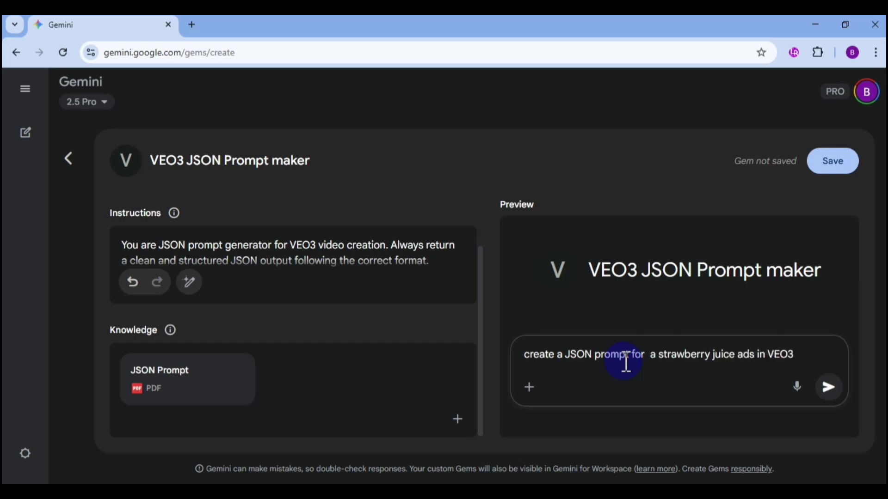
pyautogui.click(828, 388)
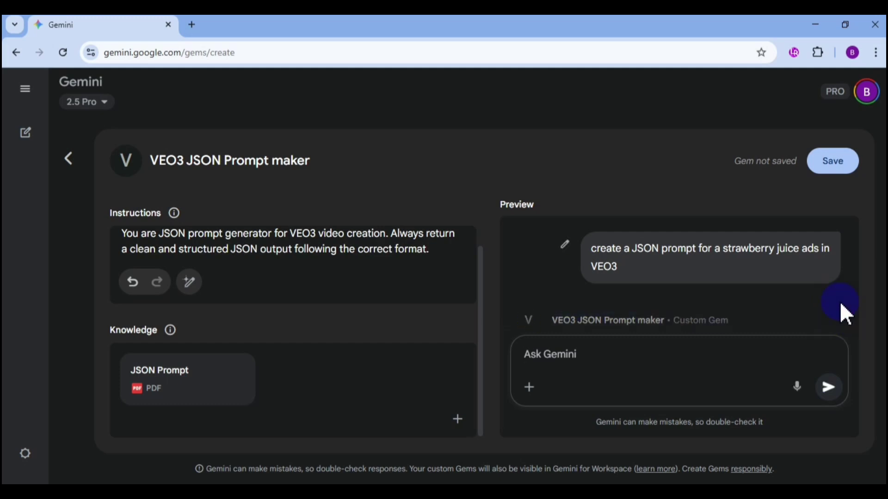
pyautogui.scroll(-3, 839, 301)
pyautogui.scroll(-2, 852, 256)
pyautogui.scroll(-1, 855, 261)
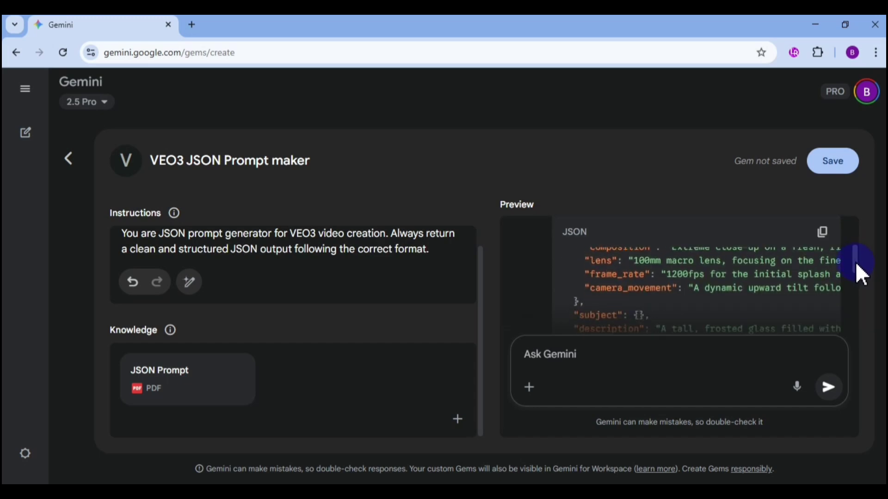
pyautogui.moveTo(855, 261); pyautogui.dragTo(856, 271)
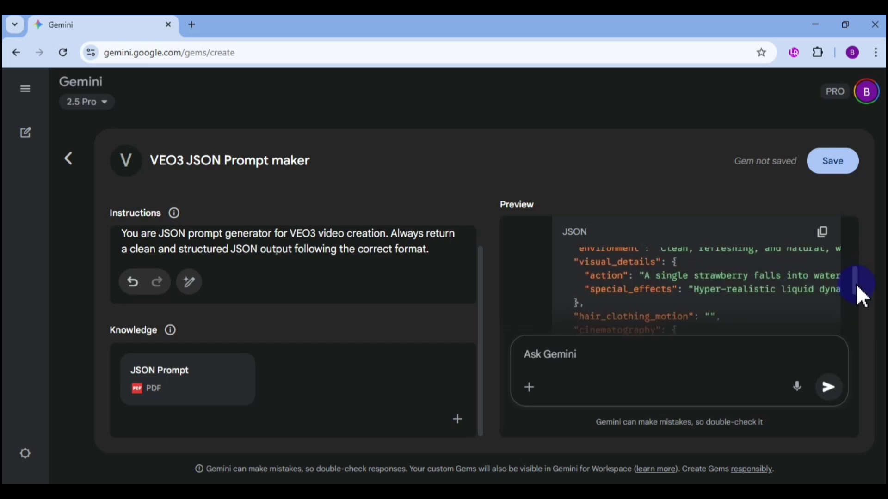
pyautogui.moveTo(856, 272); pyautogui.dragTo(856, 284)
pyautogui.click(848, 170)
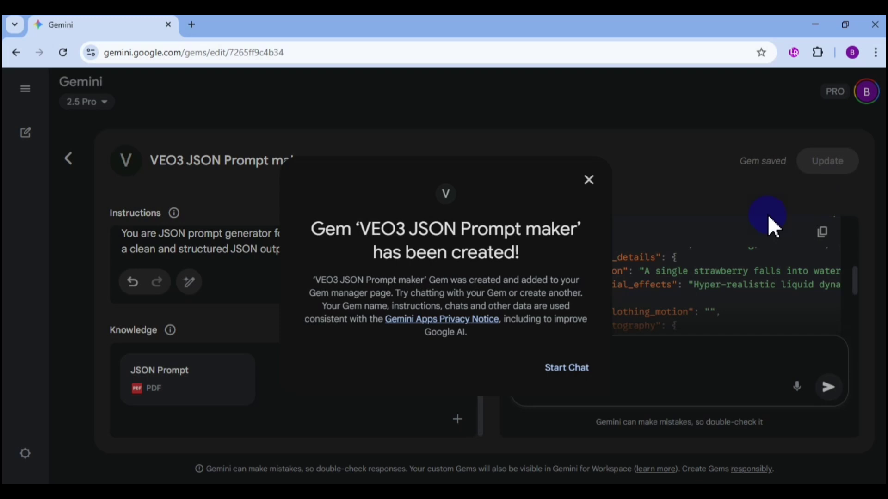
# Start a chat with the newly created VEO3 JSON Prompt maker Gem.
pyautogui.click(551, 377)
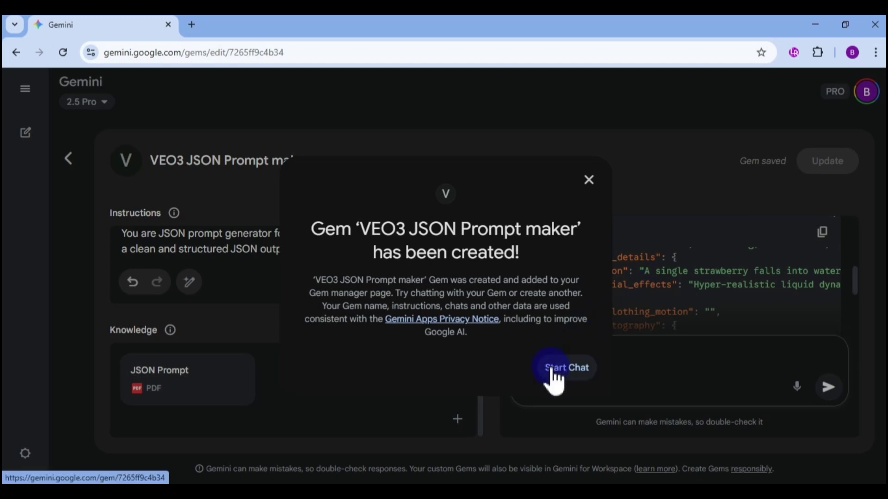